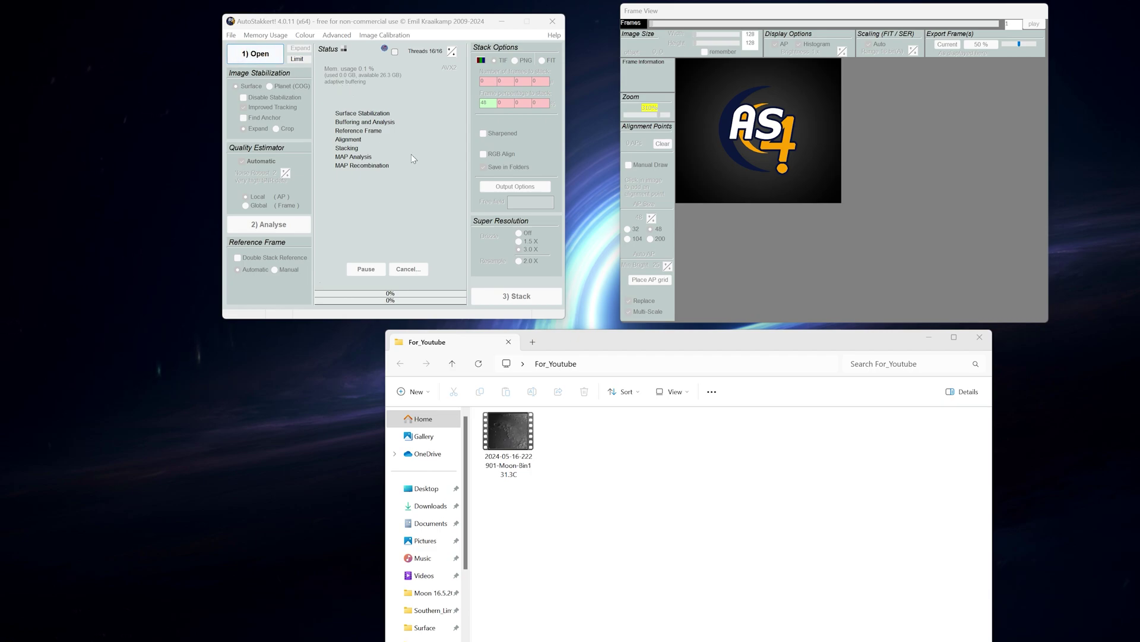
- Drop the Moon AVI onto AutoStakkert! and bring its frame view to the front
left_click_drag(510, 441, 379, 146)
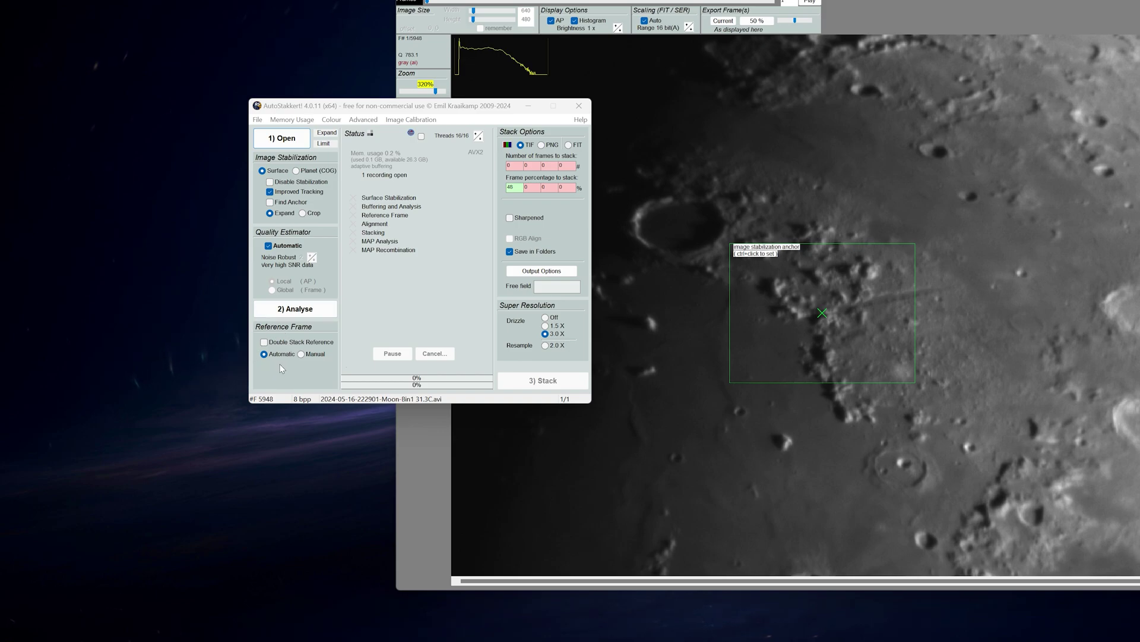
left_click(639, 241)
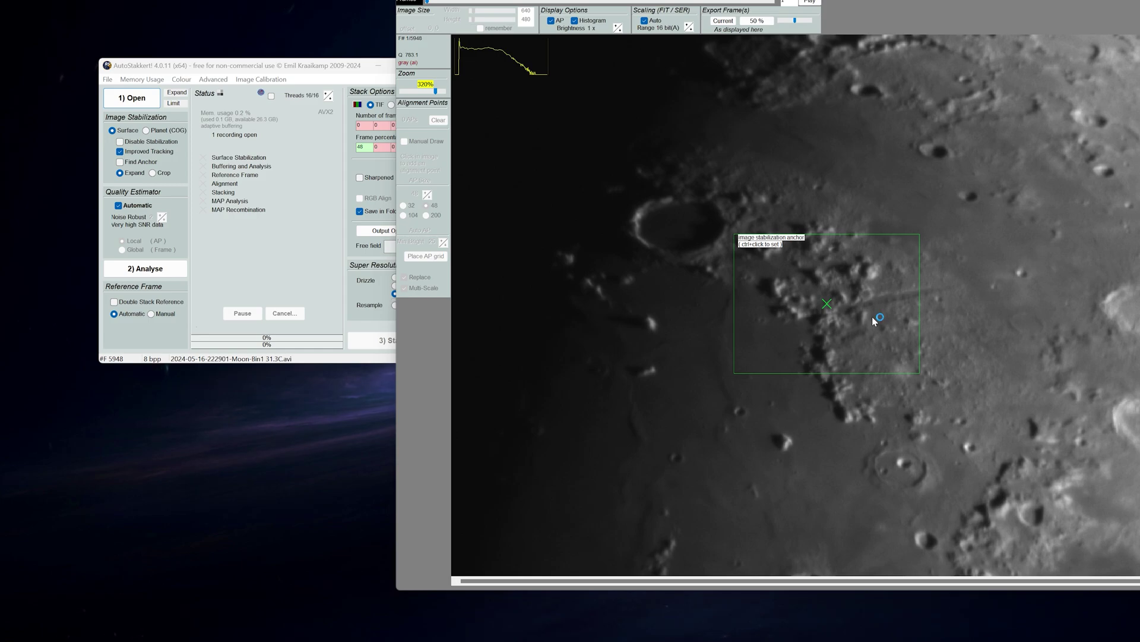
- Move the stabilization anchor onto the mountain ridge beside the large crater, then start frame analysis
left_click(897, 243, "ctrl")
left_click(826, 308, "ctrl")
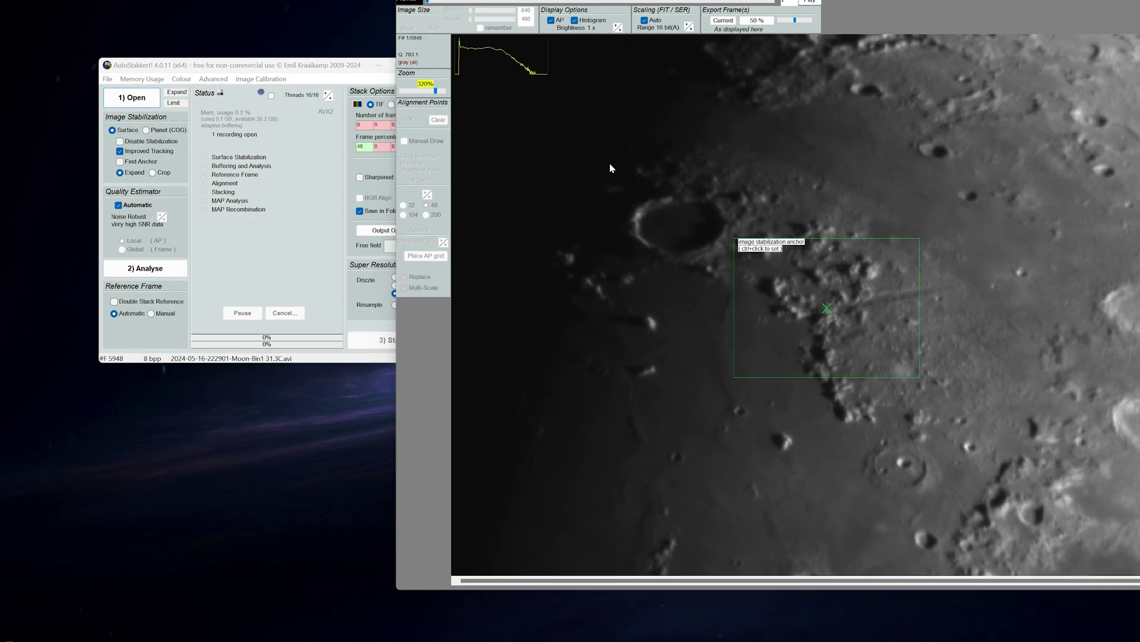
left_click(234, 63)
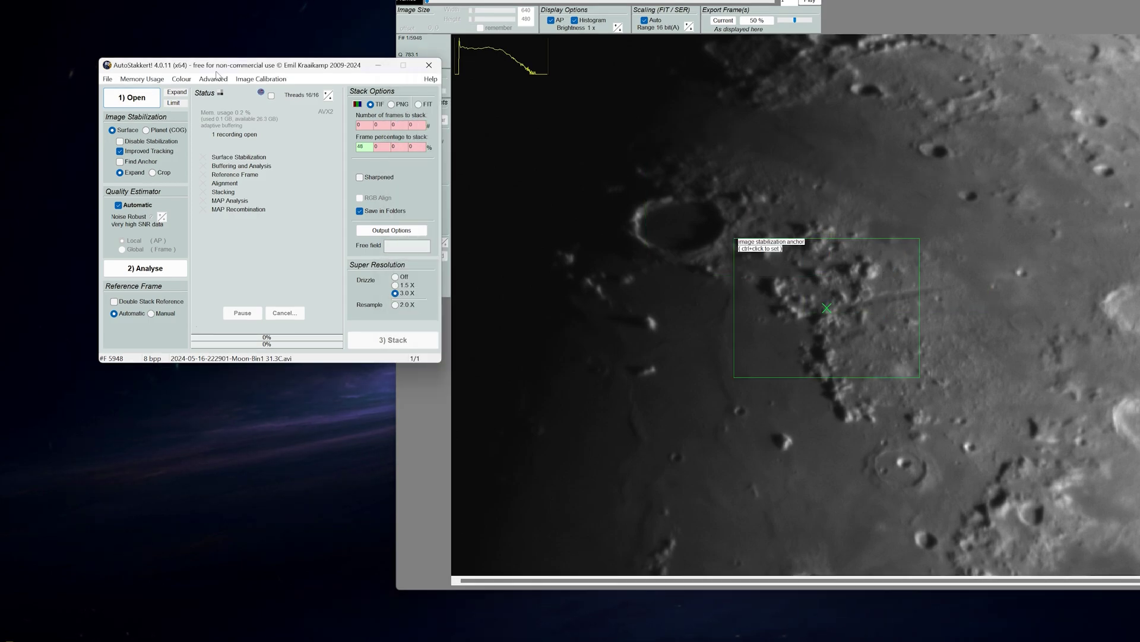
left_click(158, 269)
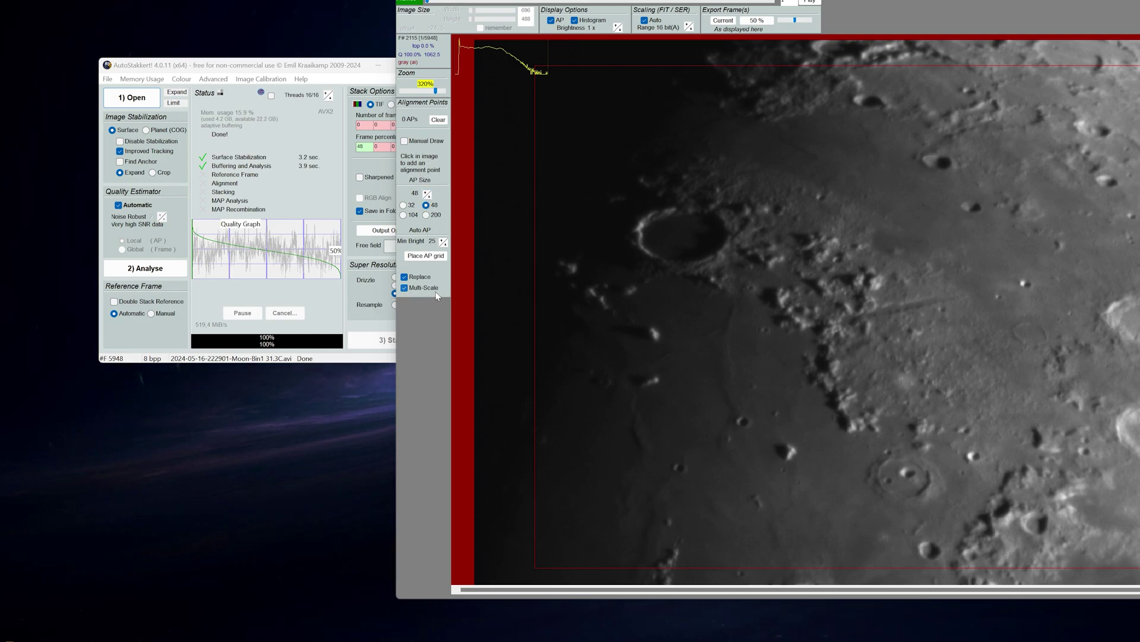
- Place a grid of 341 size-48 alignment points across the lunar surface
left_click(419, 259)
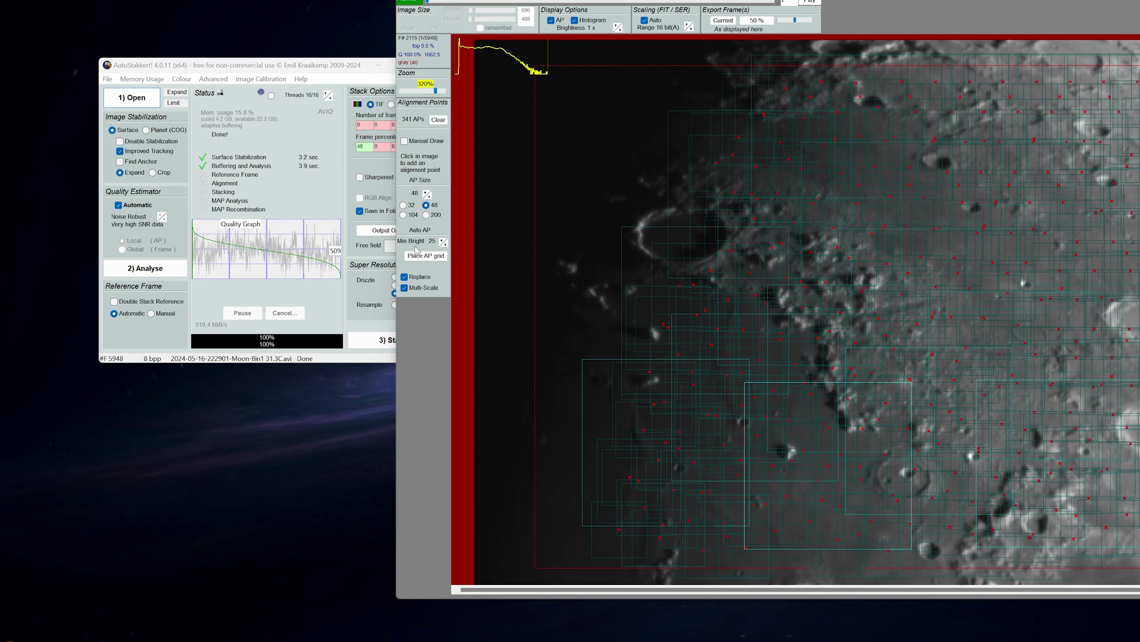
left_click(364, 103)
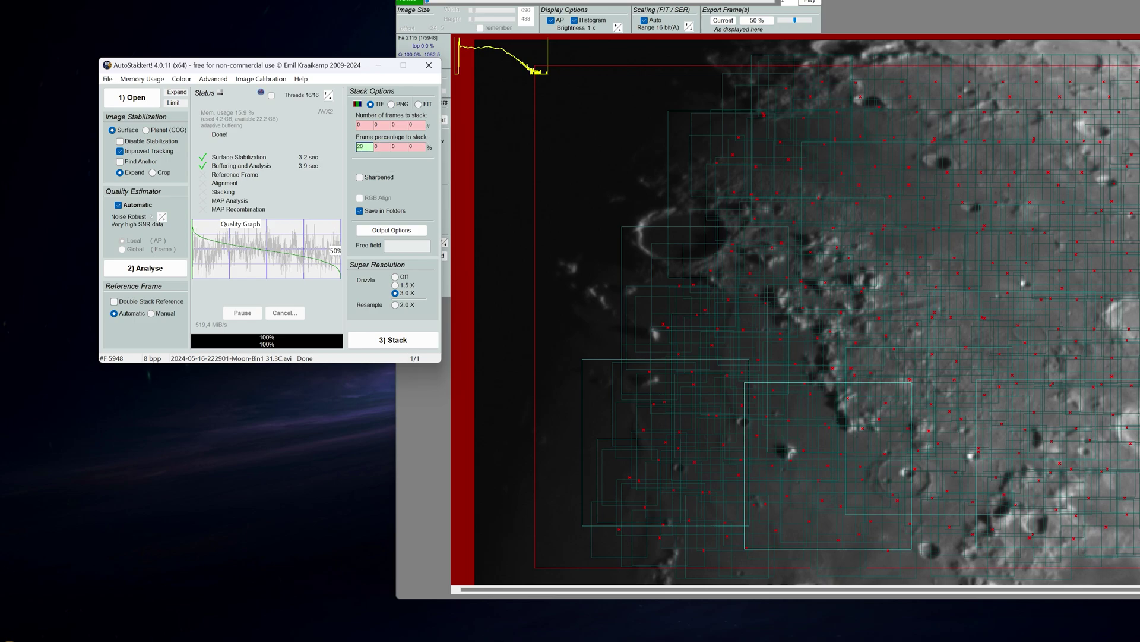
- Set the second frame percentage to 50 and stack the best 20% and 50% of frames
left_click(381, 148)
key("BackSpace")
type("50")
key("Tab")
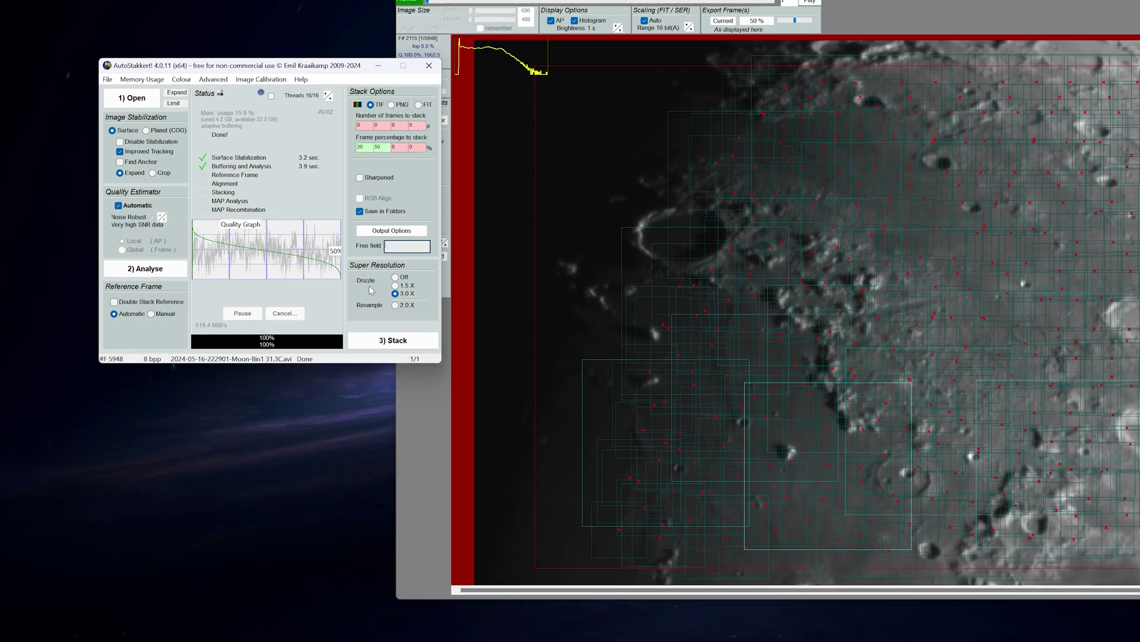
left_click(393, 340)
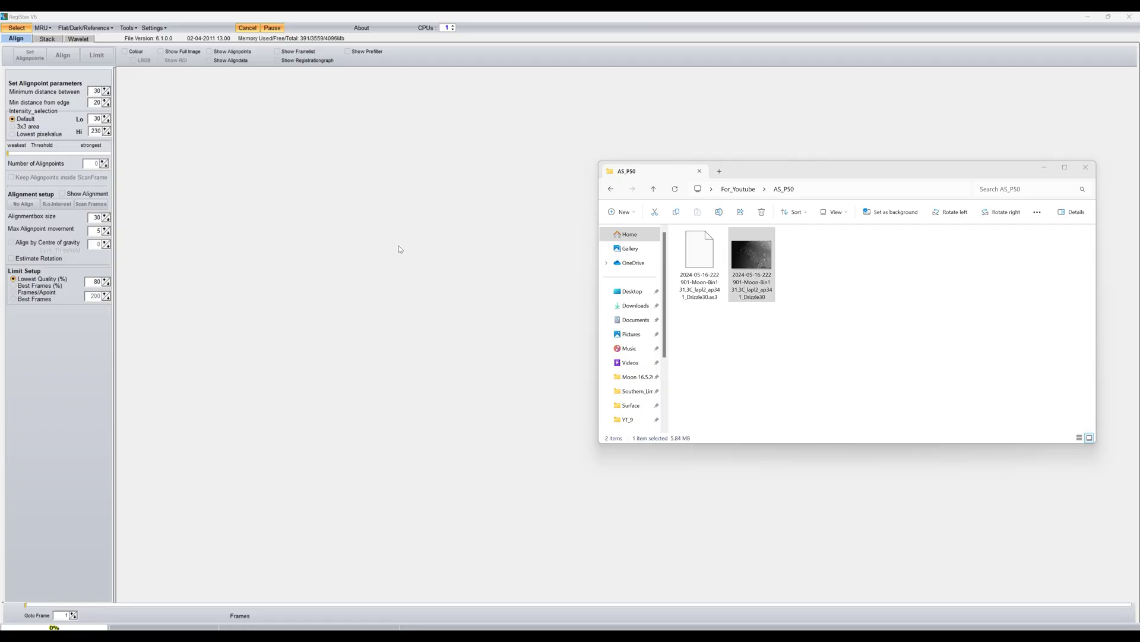
- Drag the Drizzle30 stacked TIF from the AS_P50 folder into RegiStax
left_click_drag(751, 256, 461, 251)
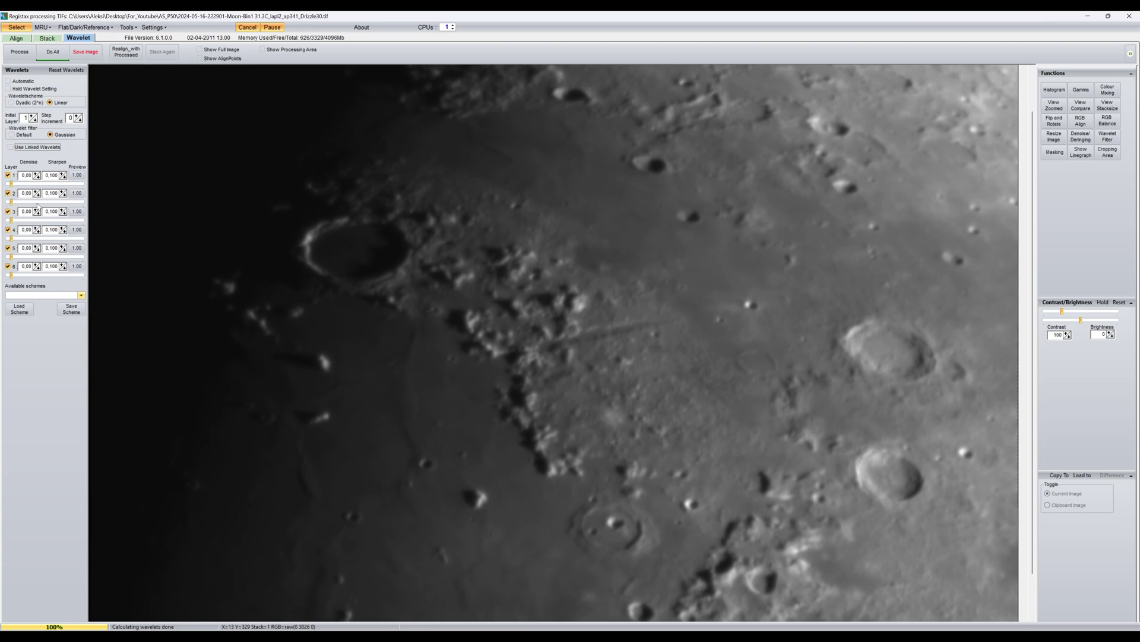
- Raise layer 1 sharpen to 0,110, boost layer 2 with light denoise, and apply to the whole image
left_click(1055, 106)
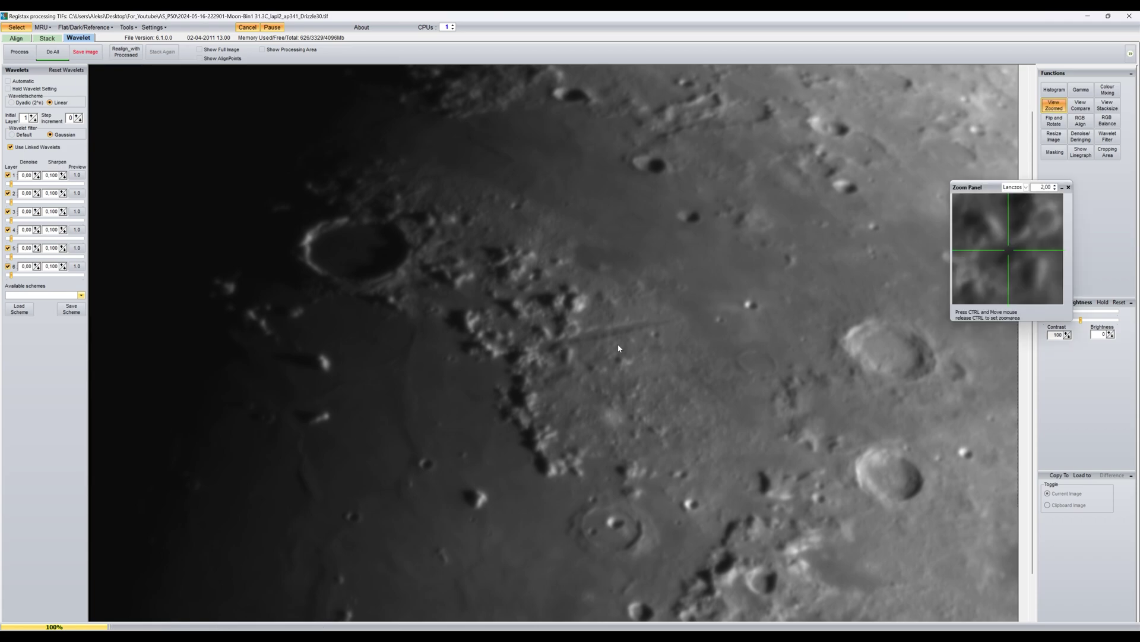
left_click_drag(11, 183, 34, 184)
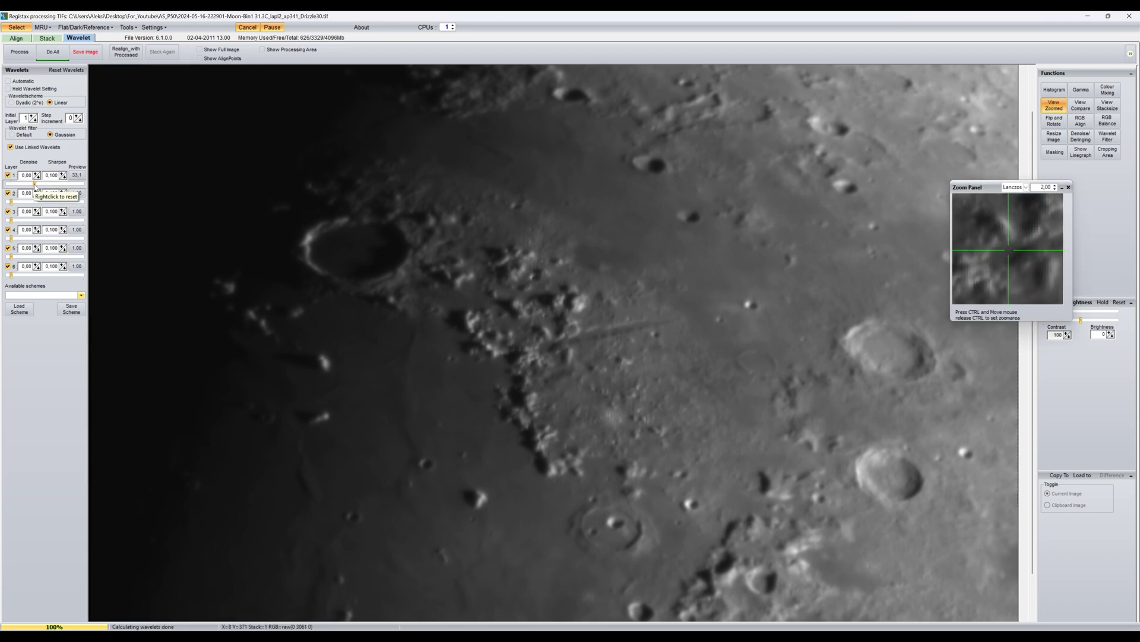
left_click(63, 174)
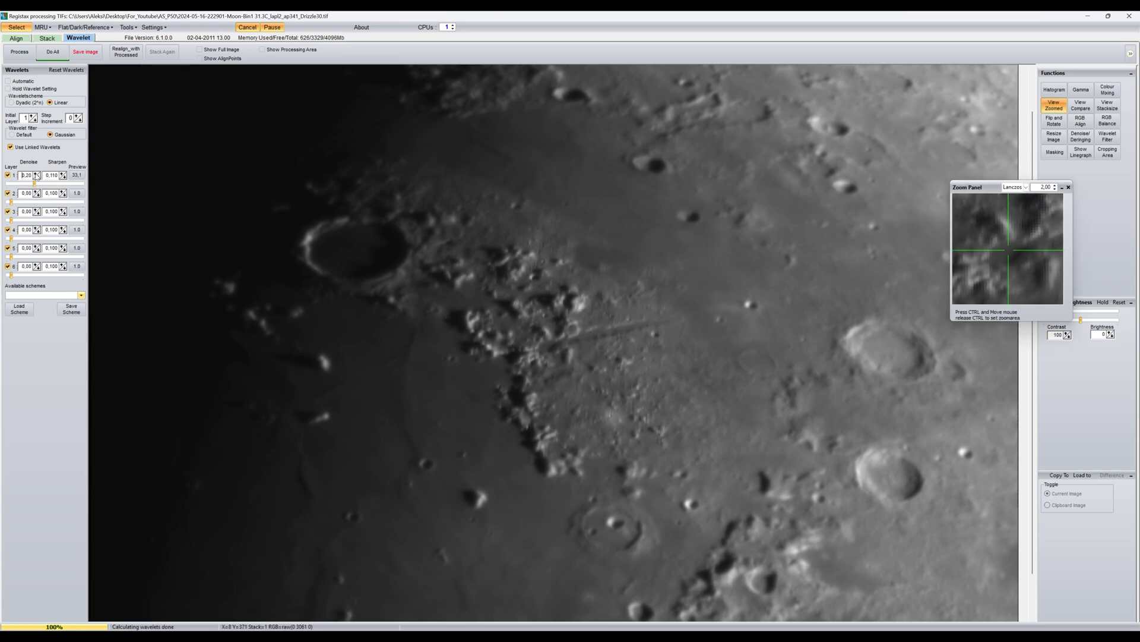
left_click_drag(11, 202, 15, 203)
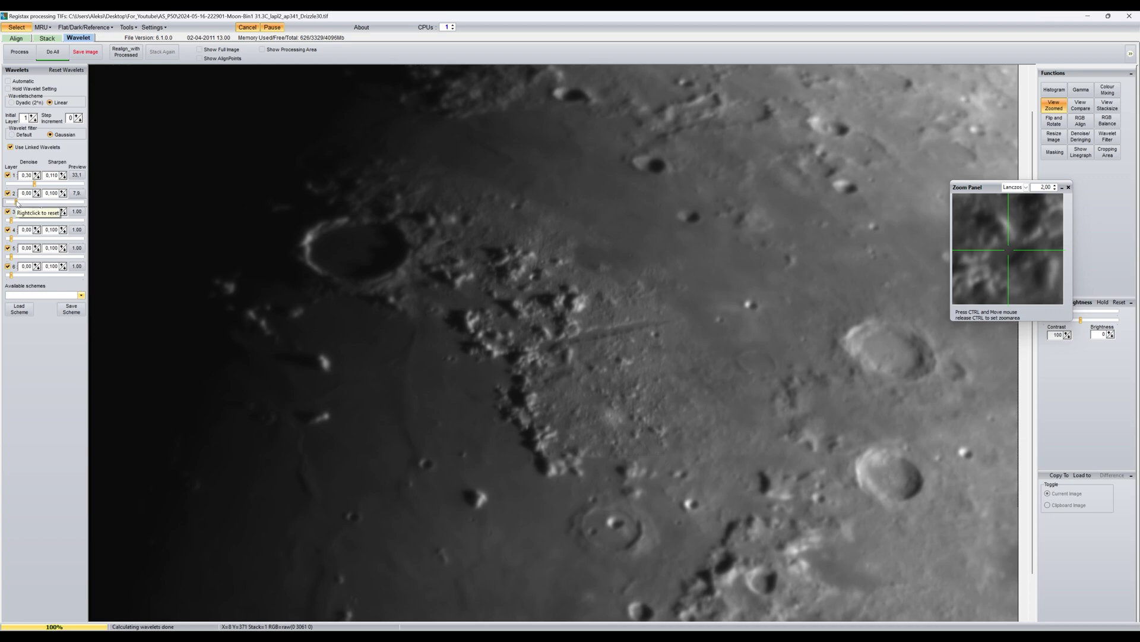
left_click(36, 192)
left_click(53, 51)
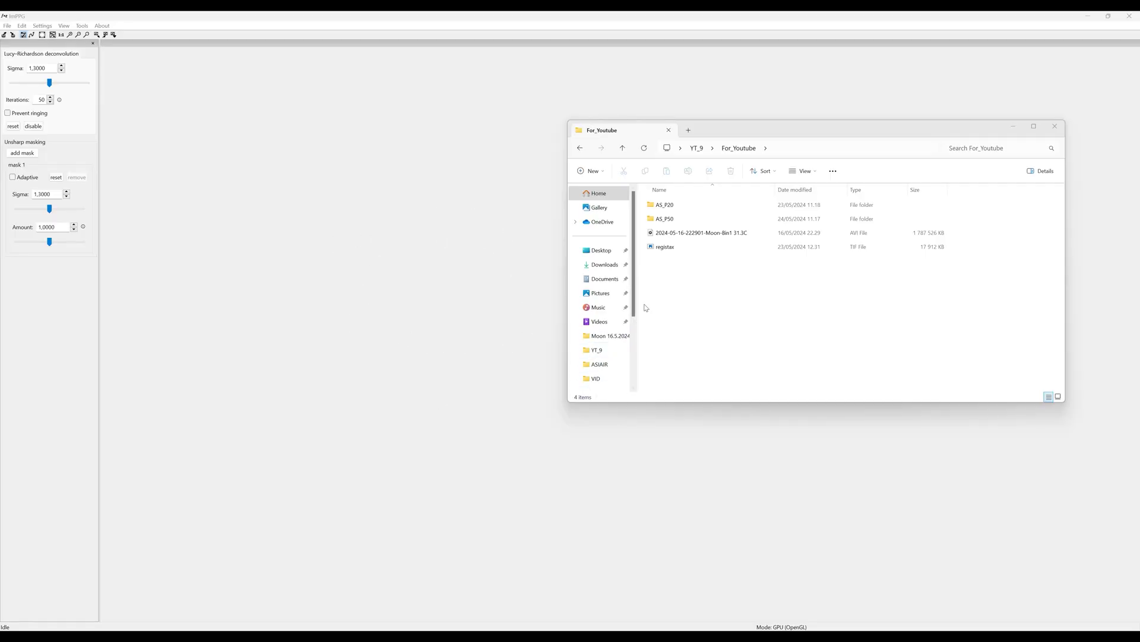
- Load registax.tif into ImPPG, deconvolve at Lucy–Richardson sigma 1.3828, and begin saving the result
left_click_drag(665, 247, 662, 257)
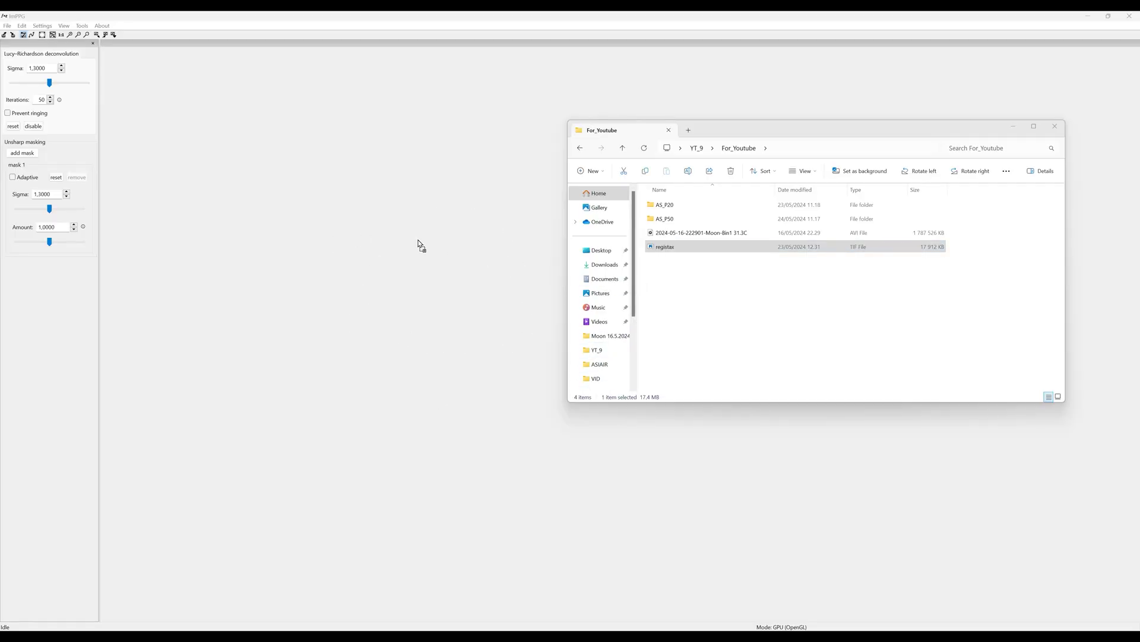
left_click_drag(418, 241, 418, 238)
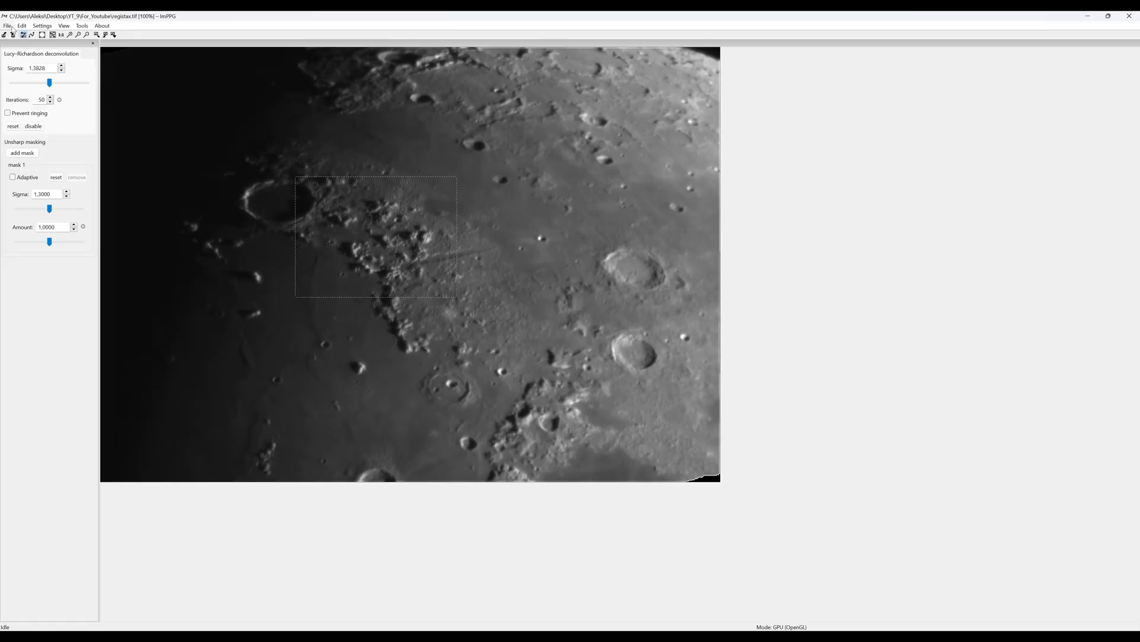
left_click(8, 20)
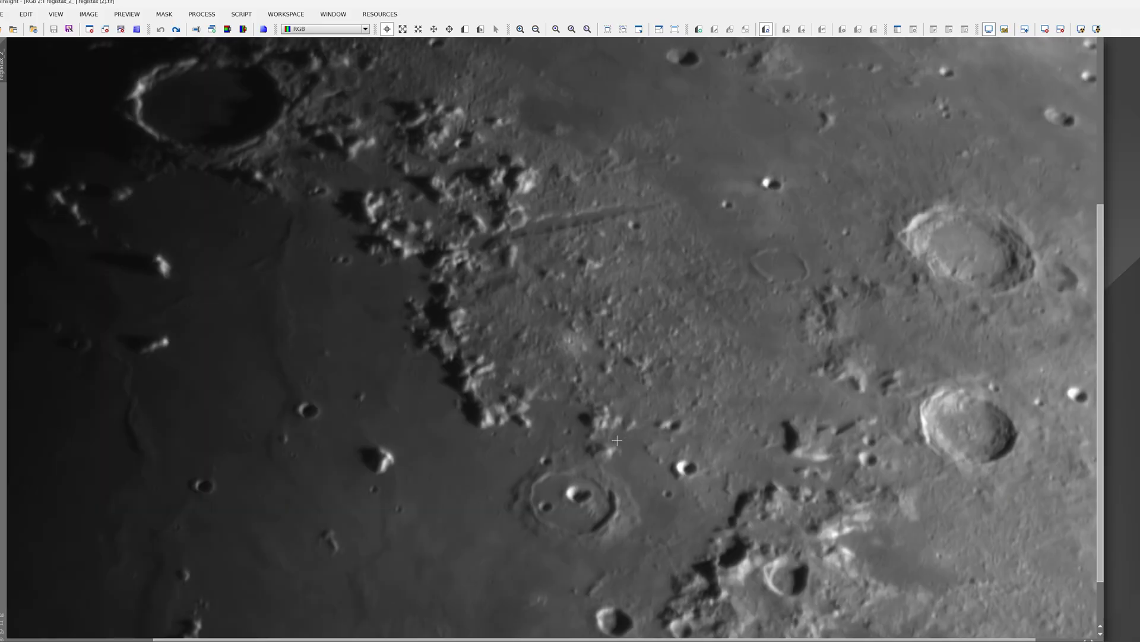
- Open BlurXTerminator and set Sharpen Stars to 0.00 and Sharpen Nonstellar to 0.40
scroll(617, 440, "down", 2)
left_click(191, 15)
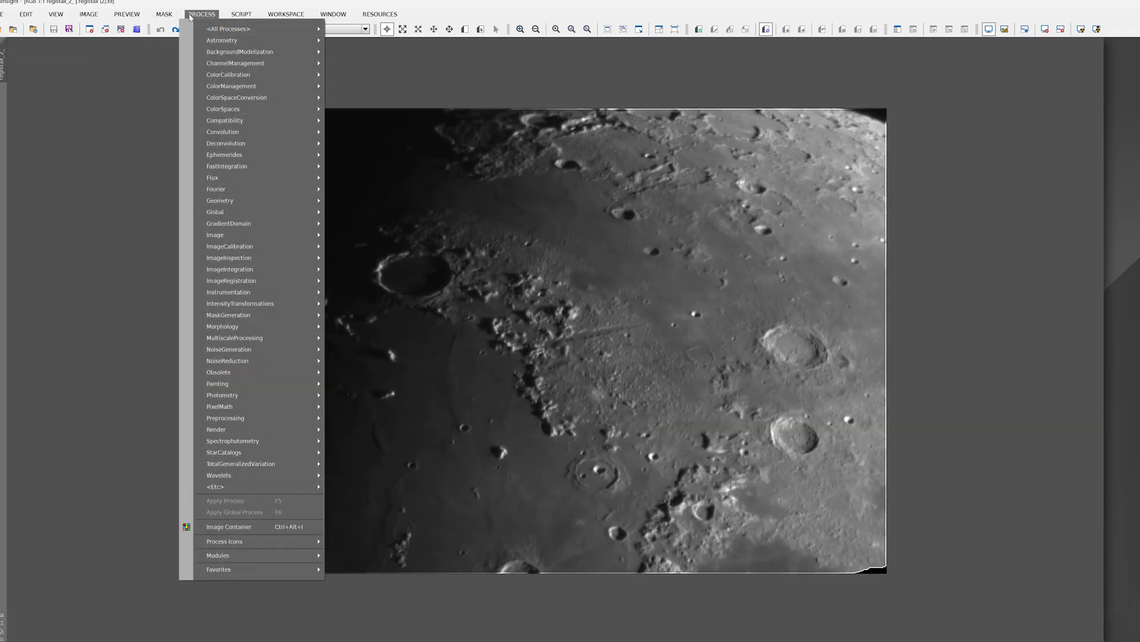
mouse_move(216, 30)
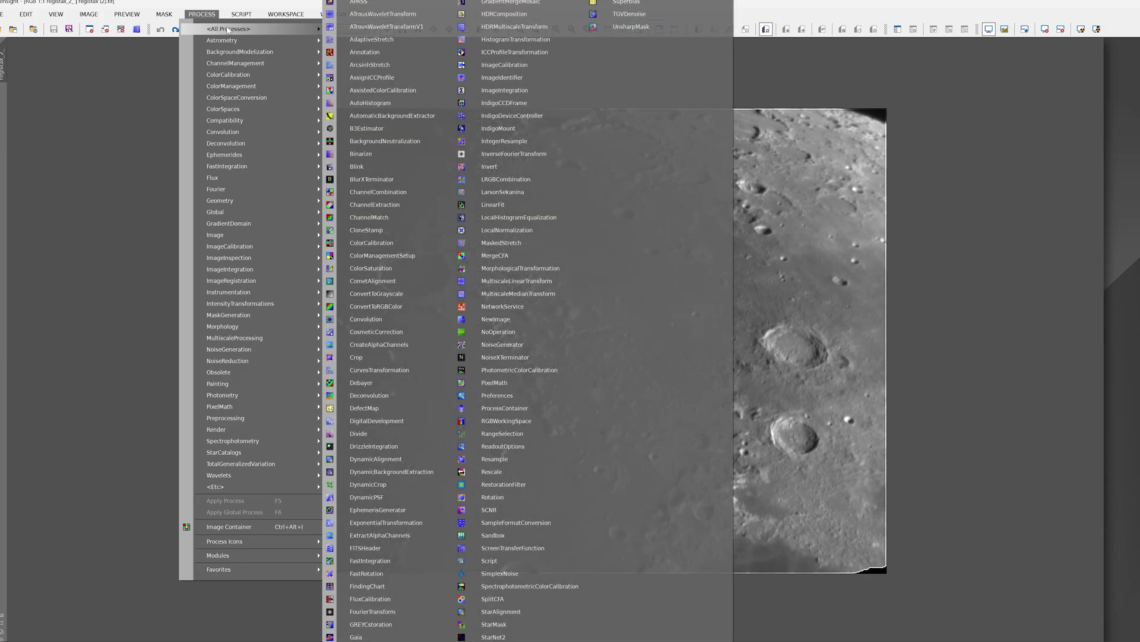
left_click(407, 181)
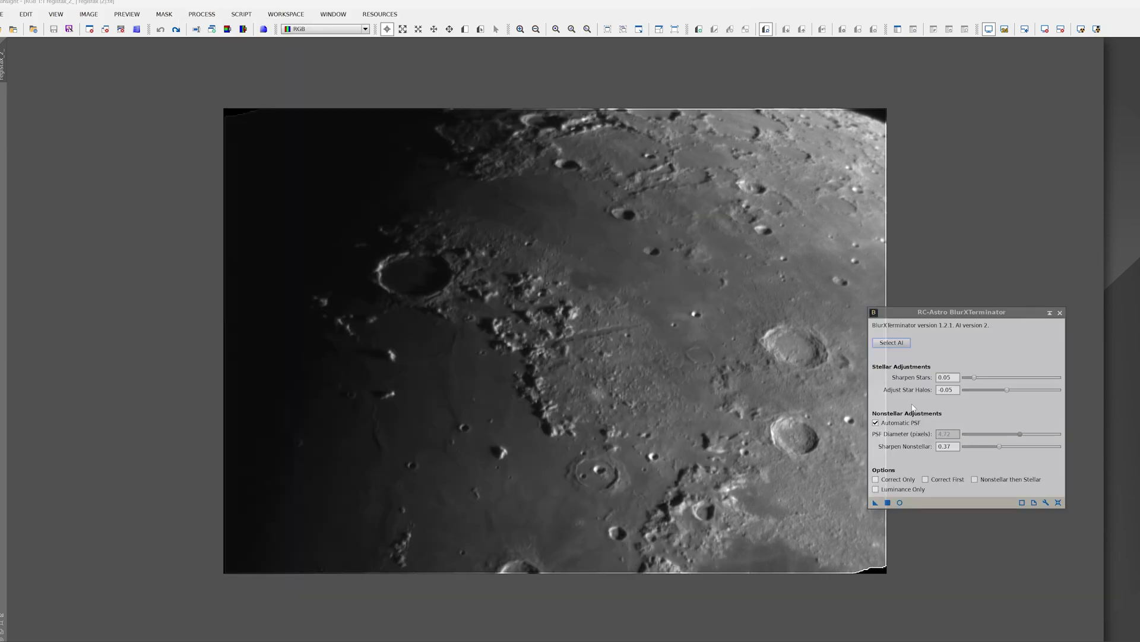
left_click_drag(974, 377, 963, 377)
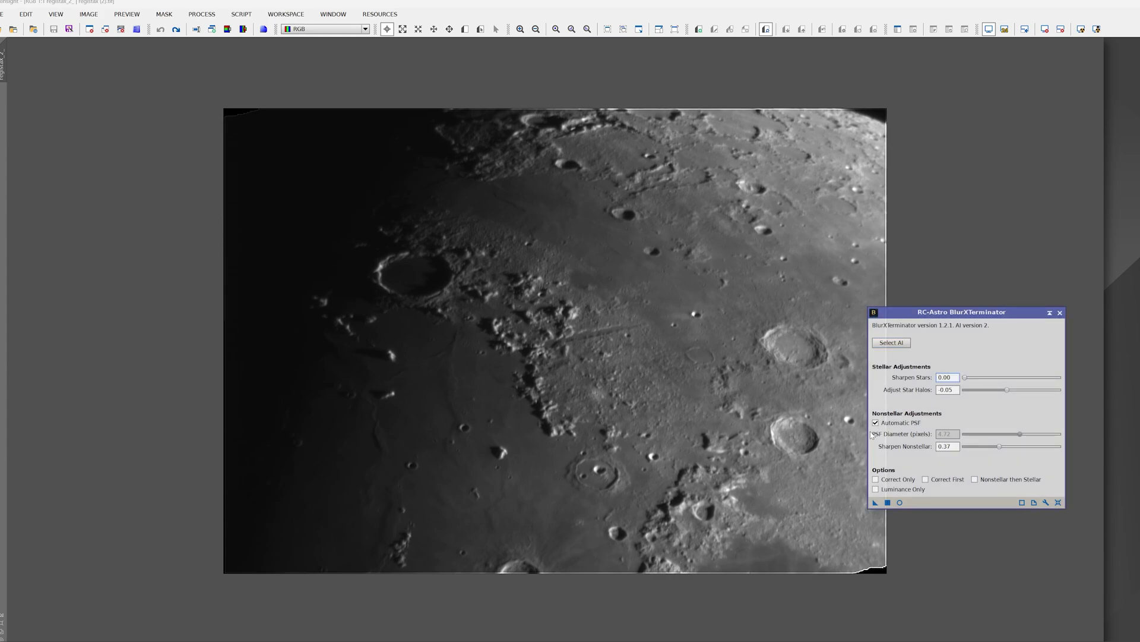
left_click_drag(1000, 449, 1004, 451)
- Apply BlurXTerminator to registax_2 and zoom in on the sharpened moon
left_click(875, 503)
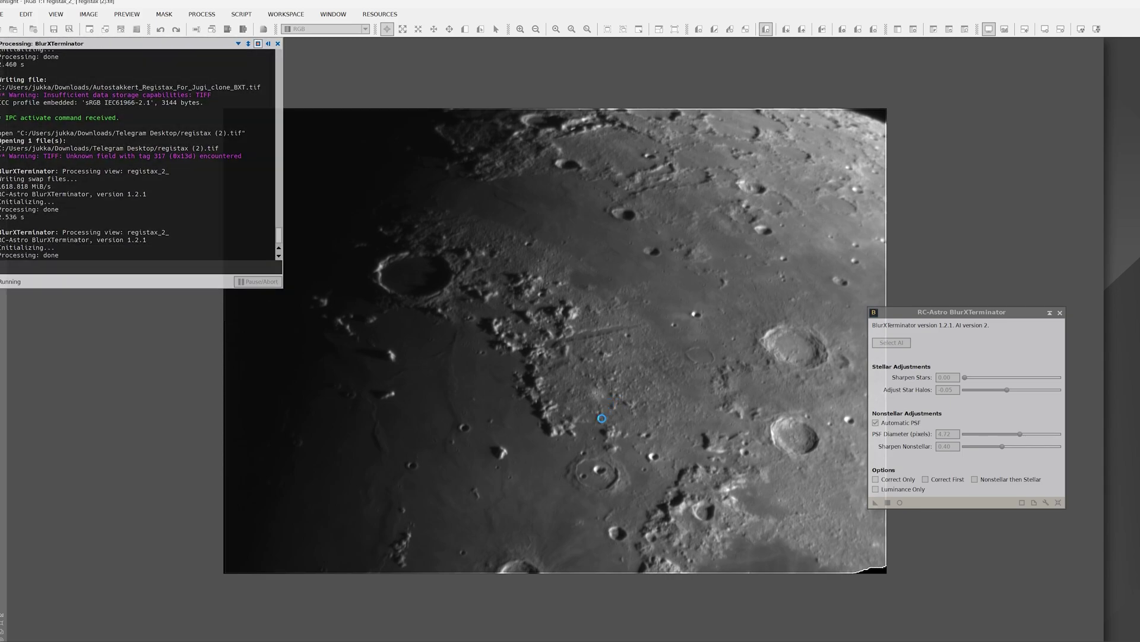
scroll(575, 288, "up", 1)
scroll(575, 290, "up", 1)
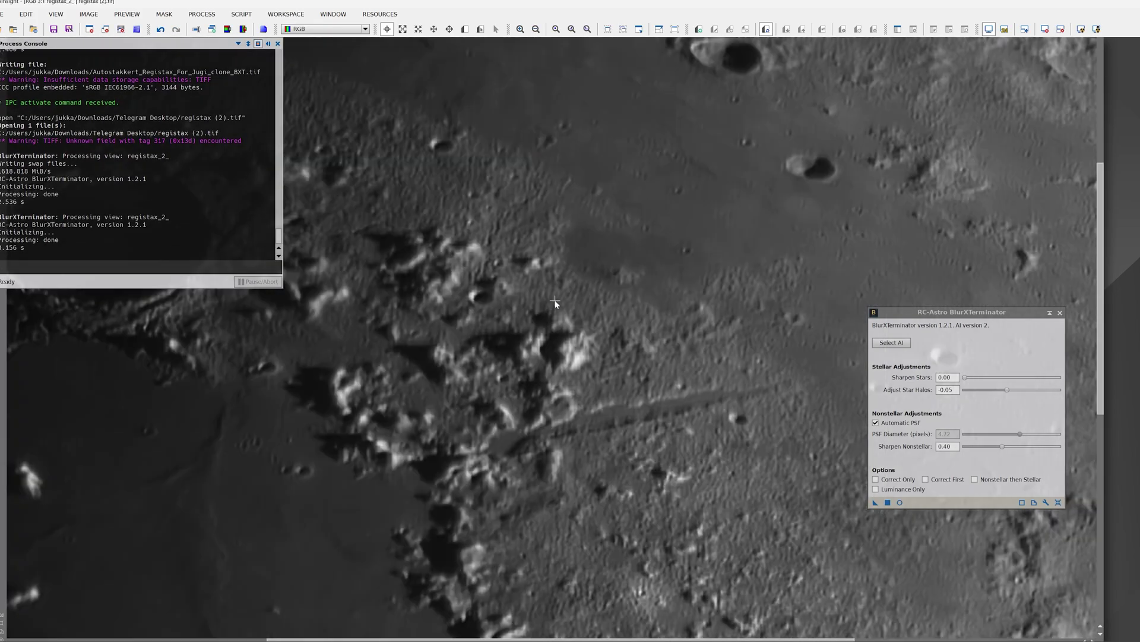
- Toggle Undo/Redo BlurXTerminator repeatedly to compare, finishing on the unsharpened version
right_click(620, 227)
left_click(666, 221)
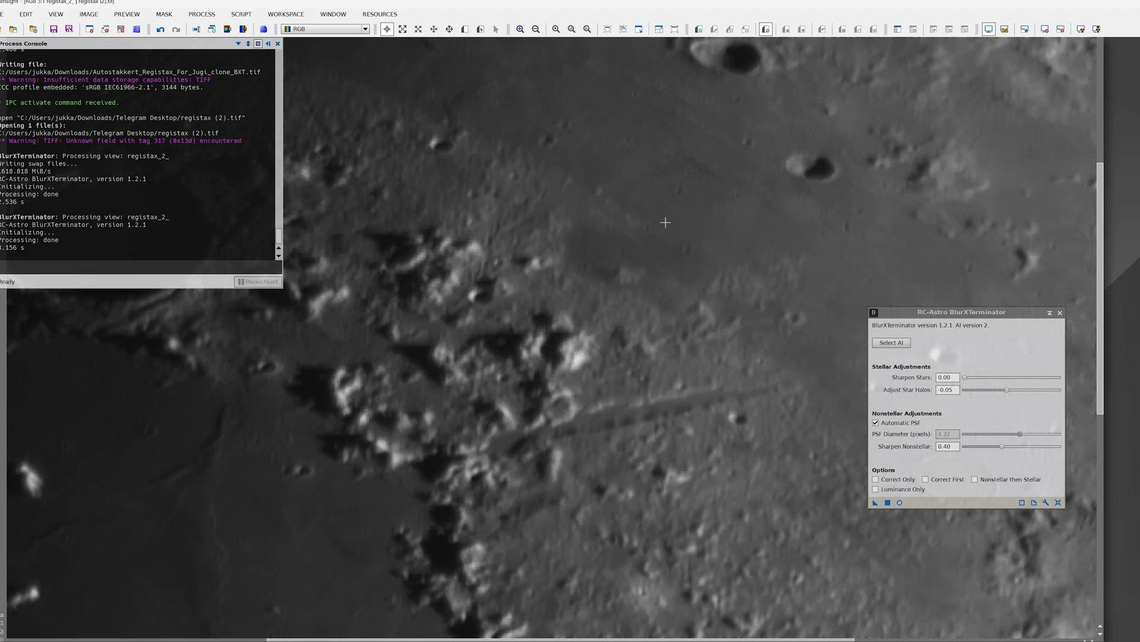
right_click(671, 240)
left_click(673, 244)
right_click(605, 228)
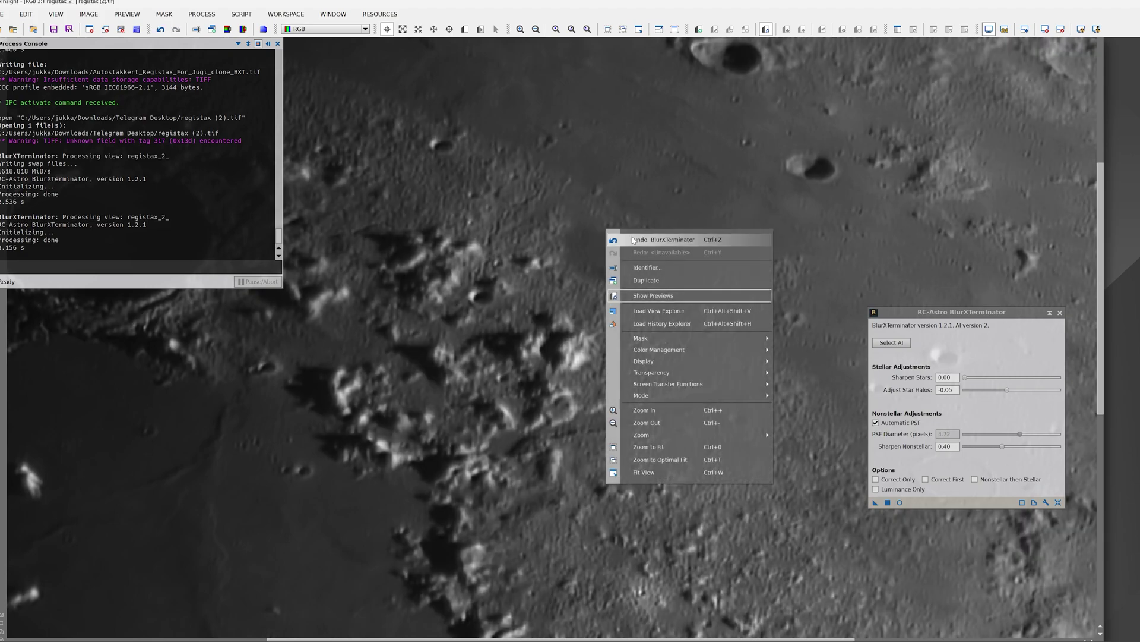
left_click(660, 240)
right_click(576, 250)
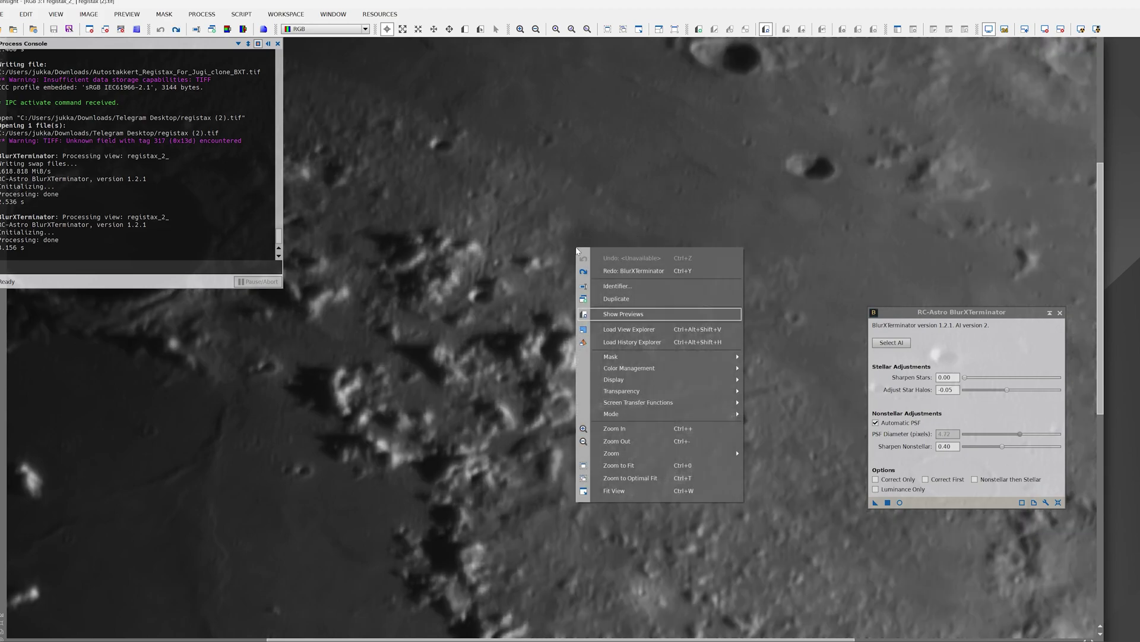
left_click(644, 271)
right_click(611, 258)
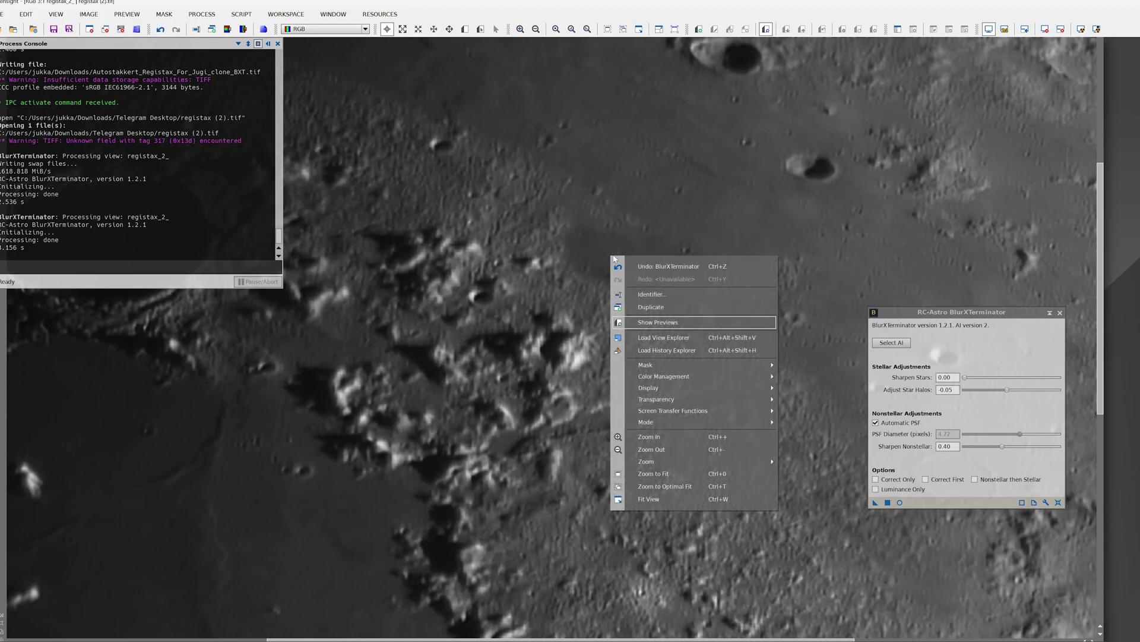
left_click(650, 267)
right_click(622, 256)
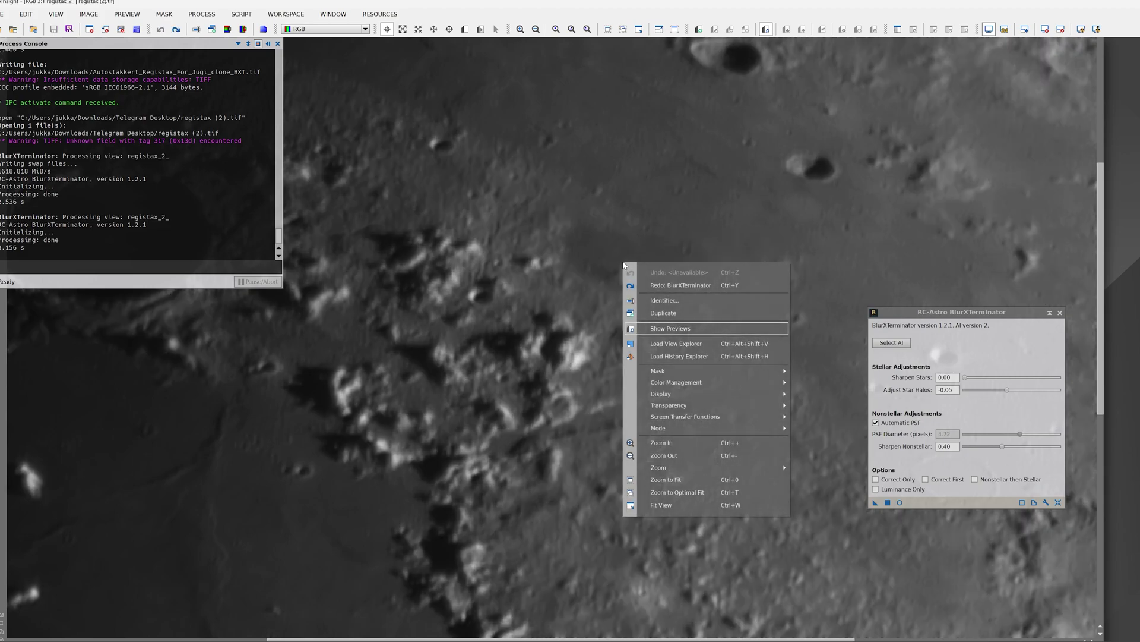
left_click(653, 279)
scroll(645, 319, "down", 1)
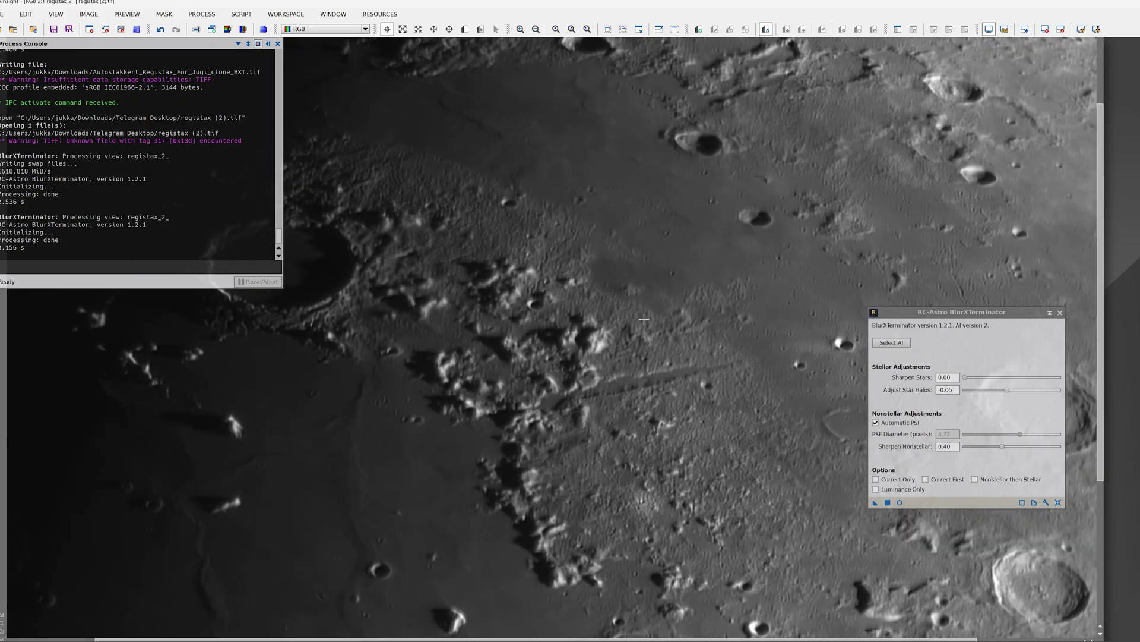
scroll(644, 319, "down", 1)
right_click(706, 207)
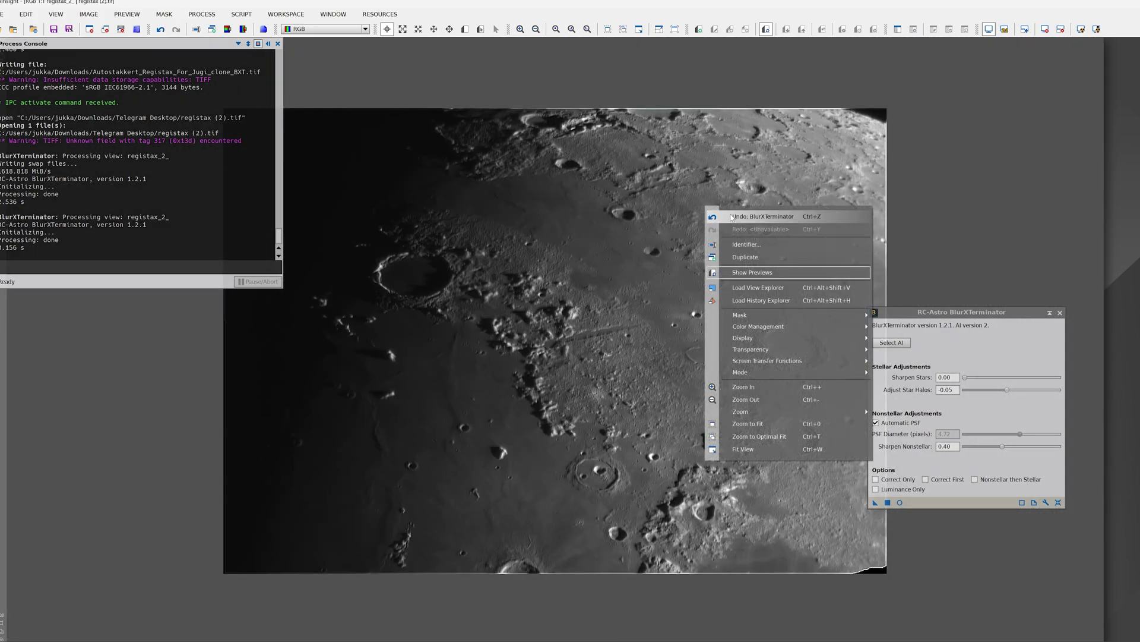
left_click(738, 218)
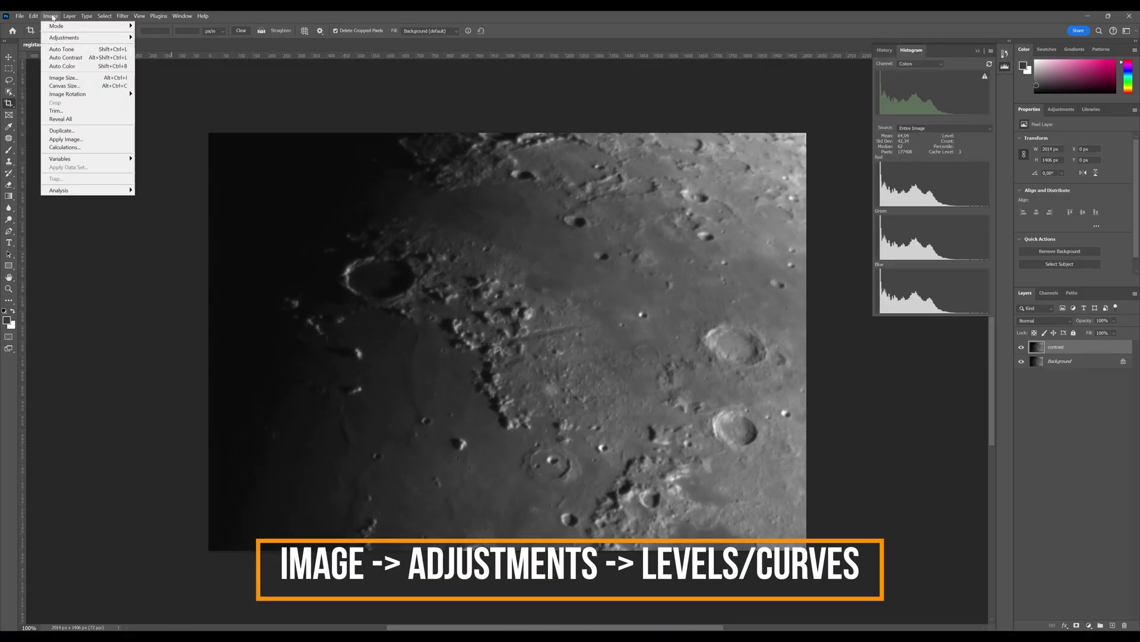
- Apply Levels with input values 7, 1,08 and 234, then zoom in to inspect the detail
mouse_move(89, 38)
left_click(150, 46)
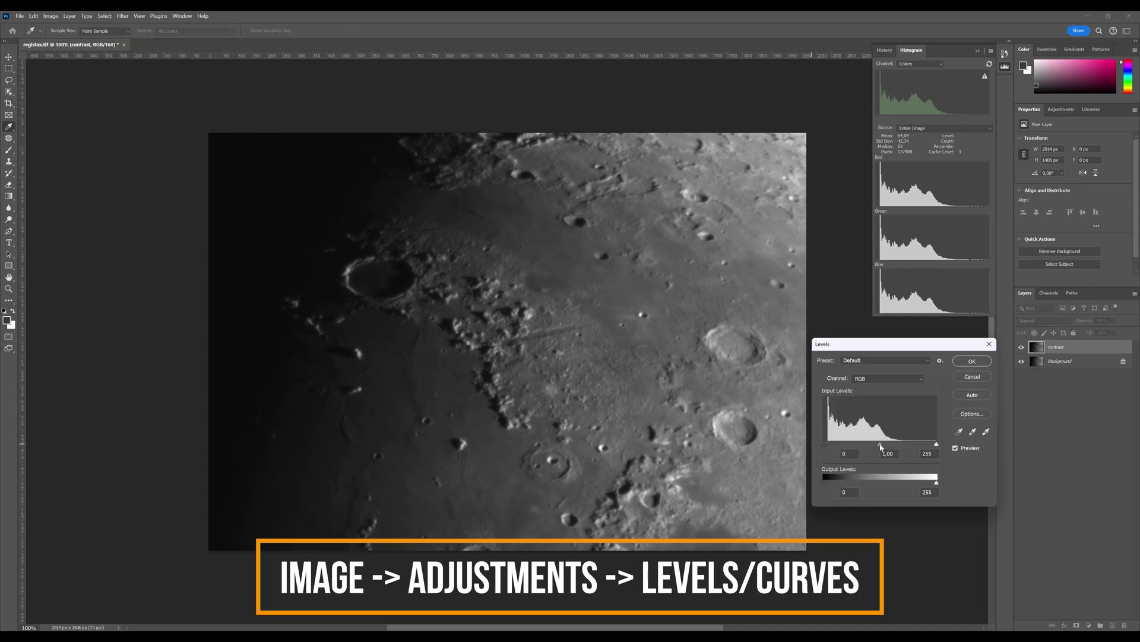
left_click_drag(880, 444, 927, 446)
left_click_drag(823, 444, 828, 445)
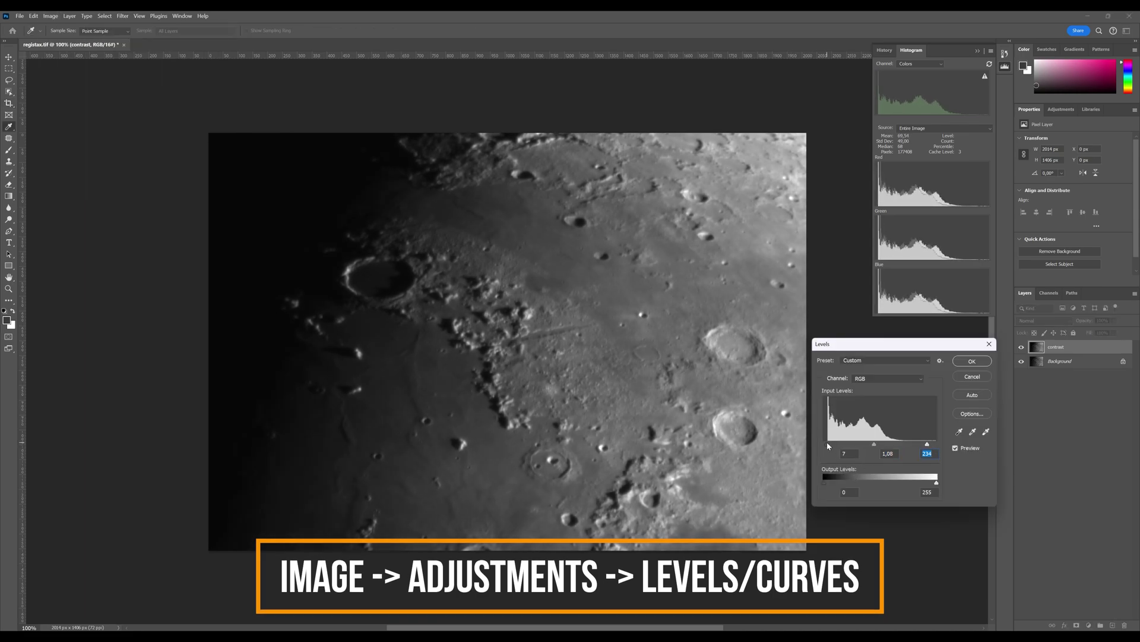
left_click(972, 361)
key("z")
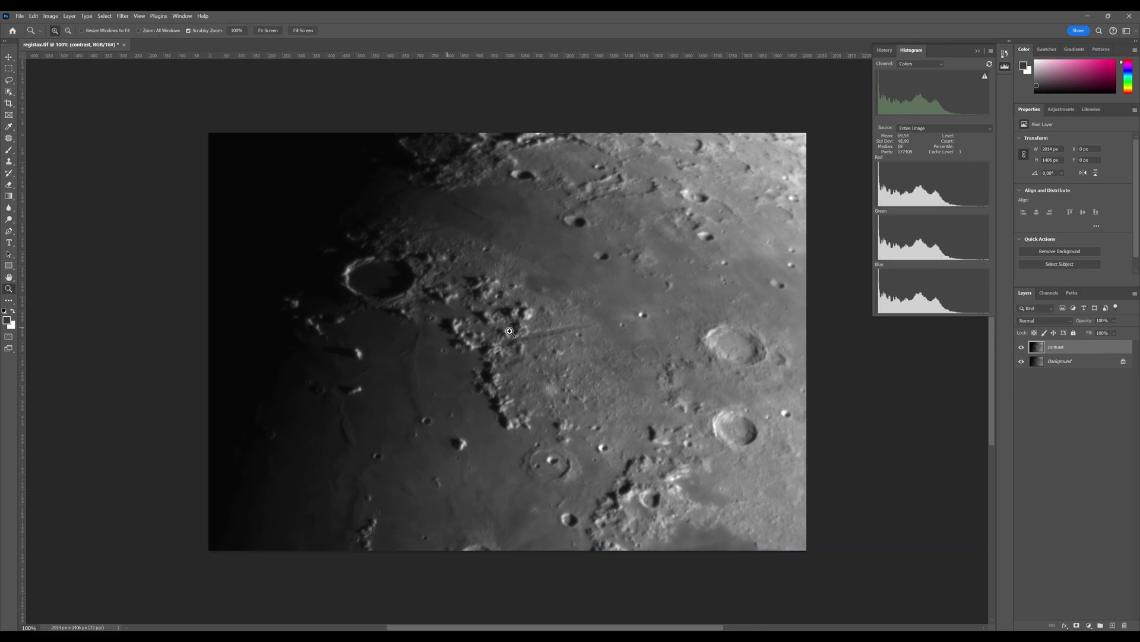
left_click_drag(509, 332, 527, 350)
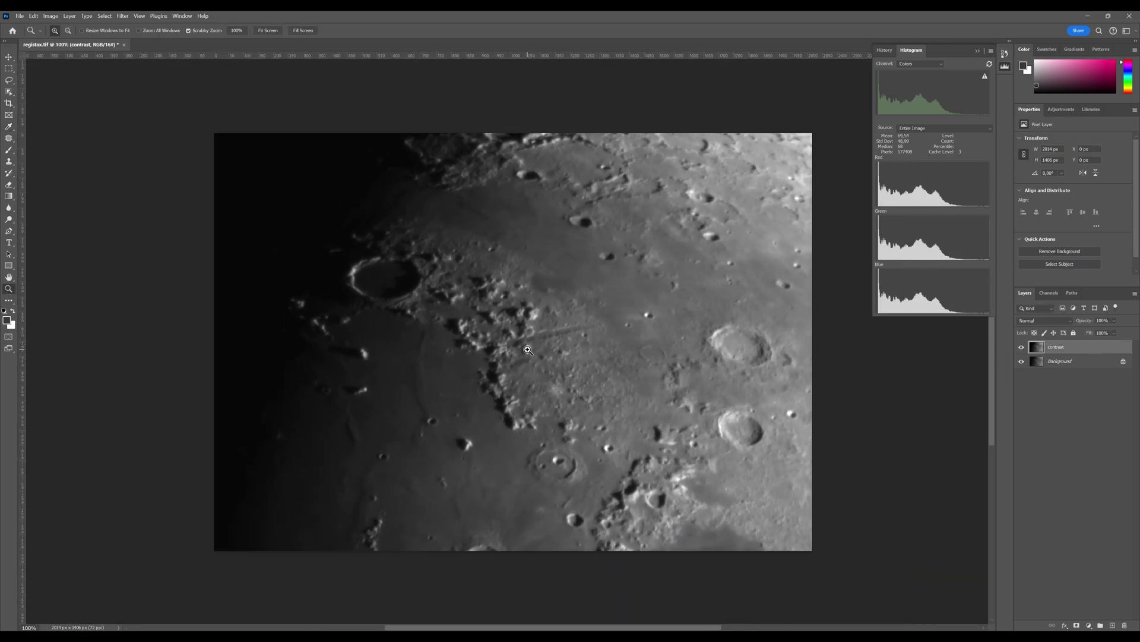